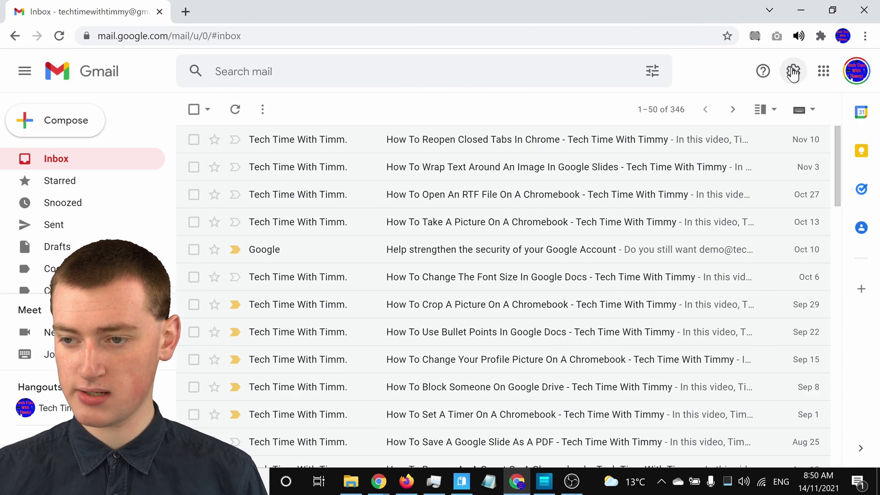
Step: Go to Gmail's Forwarding and POP/IMAP settings and start adding a forwarding address
click(796, 73)
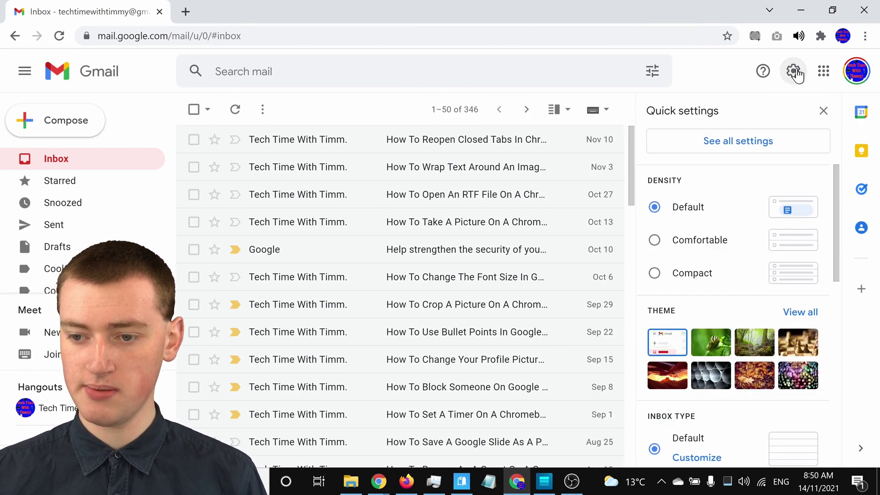
click(730, 142)
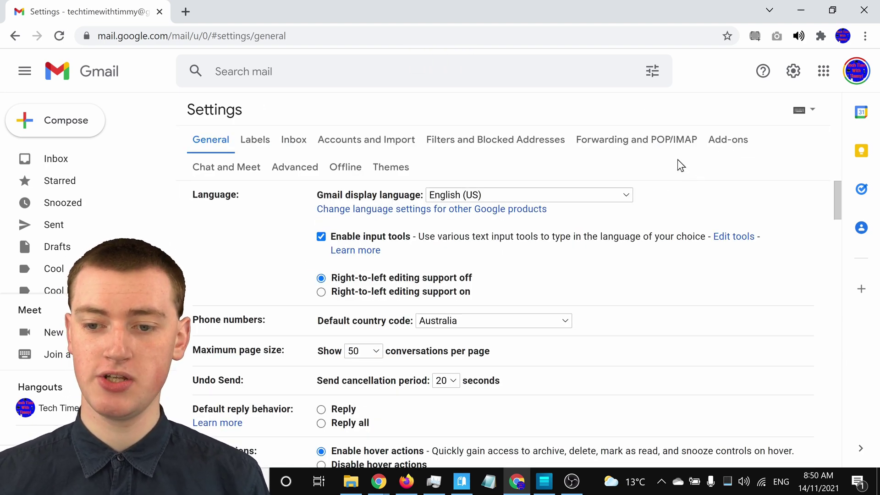
click(657, 143)
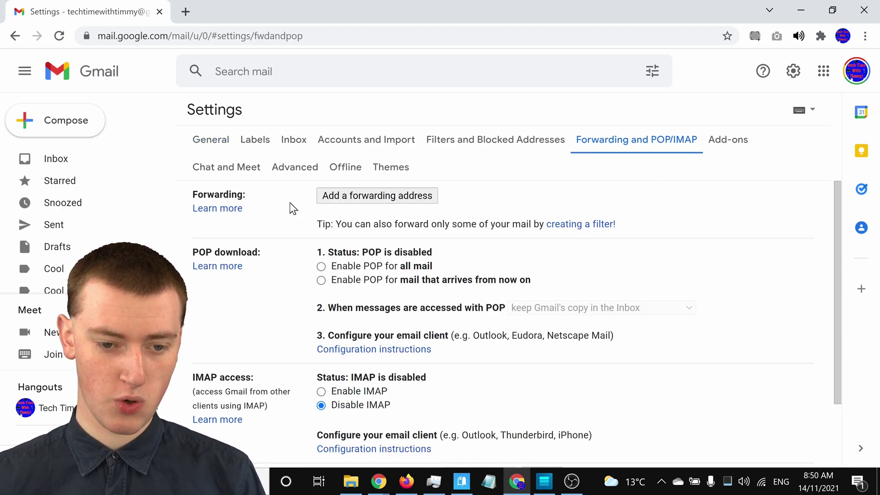
click(357, 200)
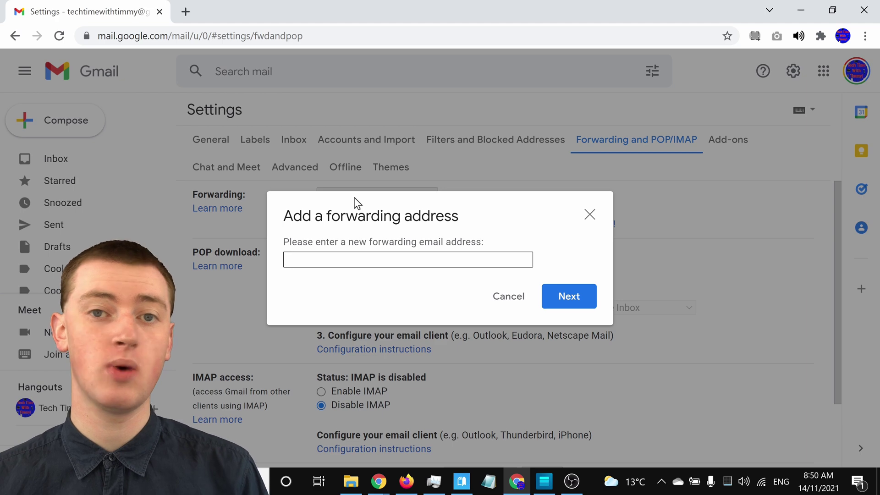
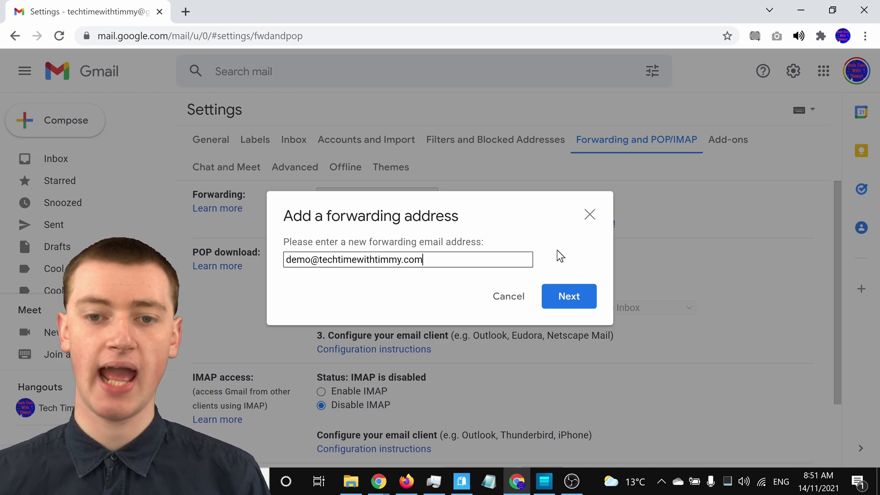
Step: Enter the new forwarding e-mail address, submit it, and approve forwarding mail to it
click(570, 297)
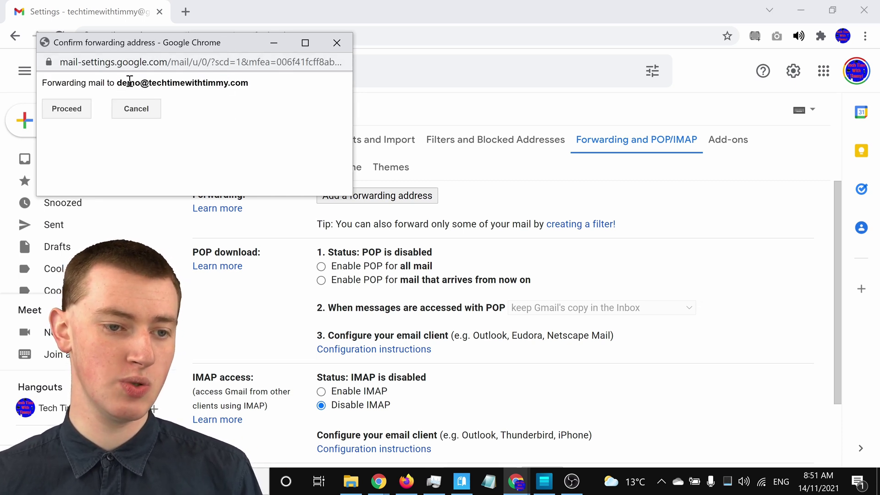
click(70, 115)
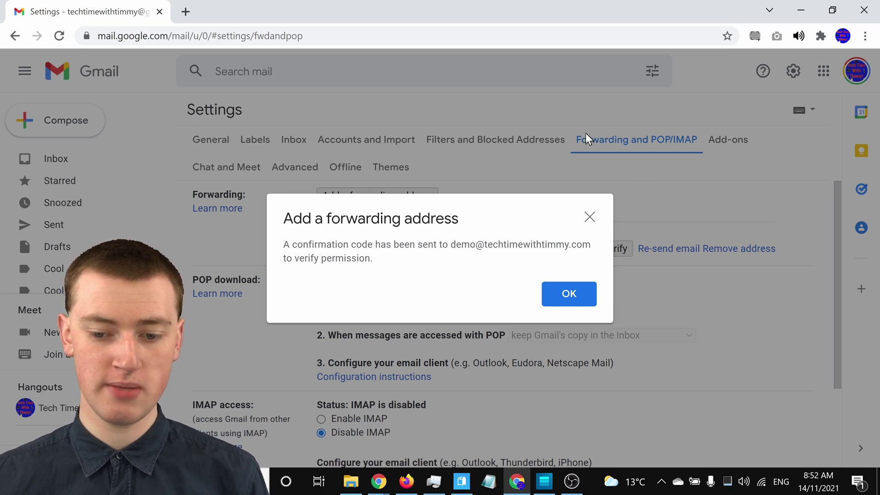
Step: Acknowledge the notice that a confirmation code was sent to the new address
click(577, 297)
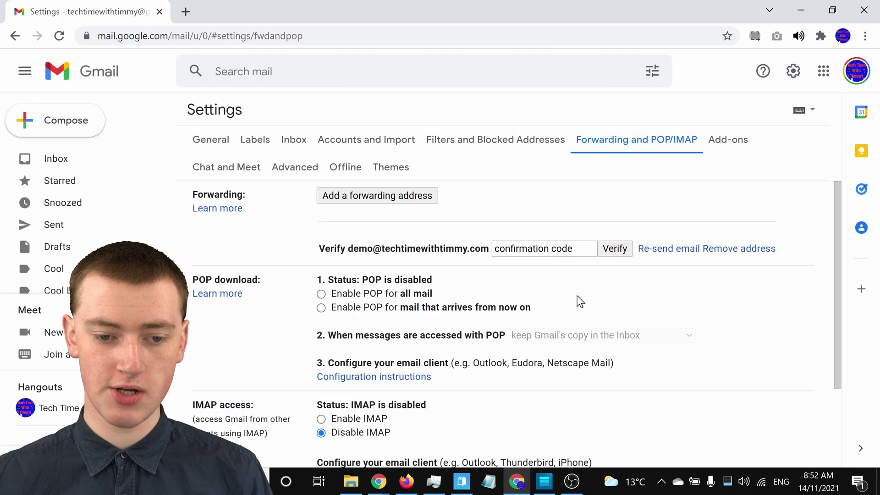
Step: Paste the emailed confirmation code into the code field and verify the forwarding address
click(568, 249)
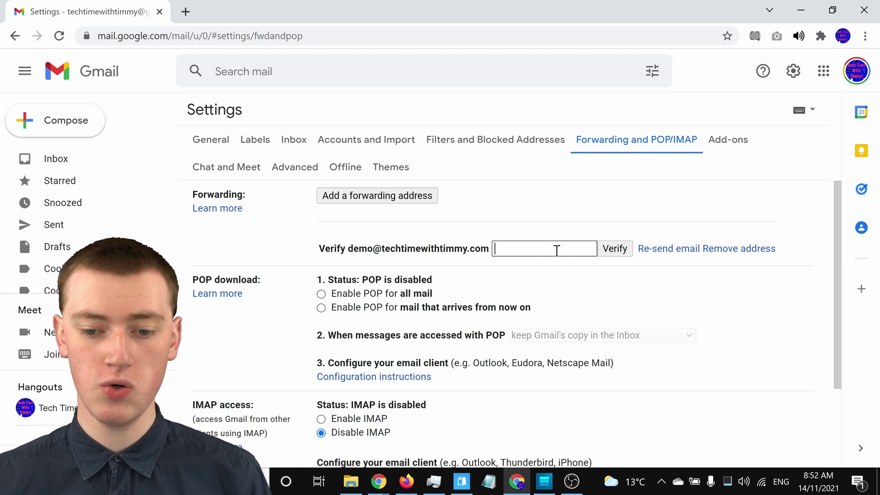
right_click(555, 250)
click(596, 360)
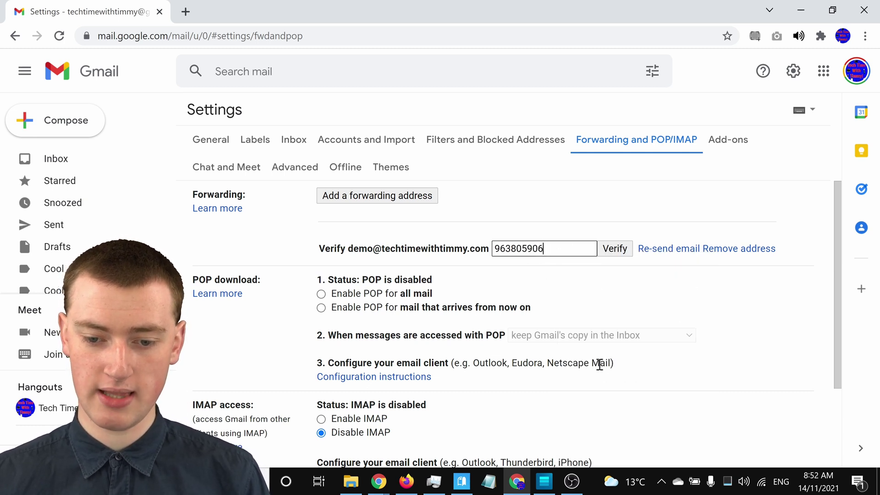
click(622, 250)
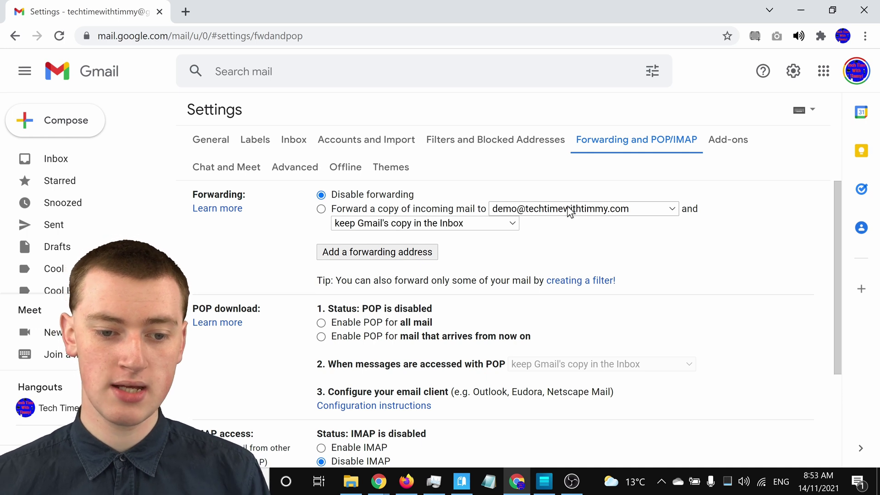
Step: Select 'Forward a copy of incoming mail to' with the verified address as the target
click(321, 209)
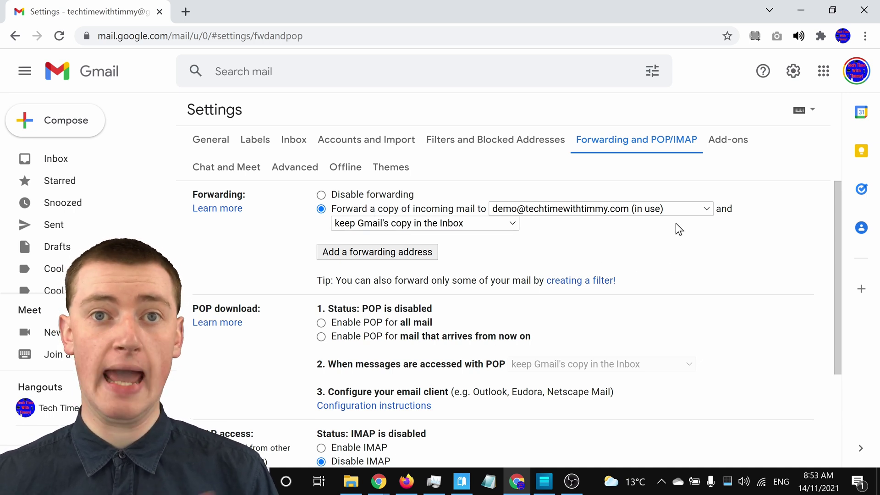
click(676, 209)
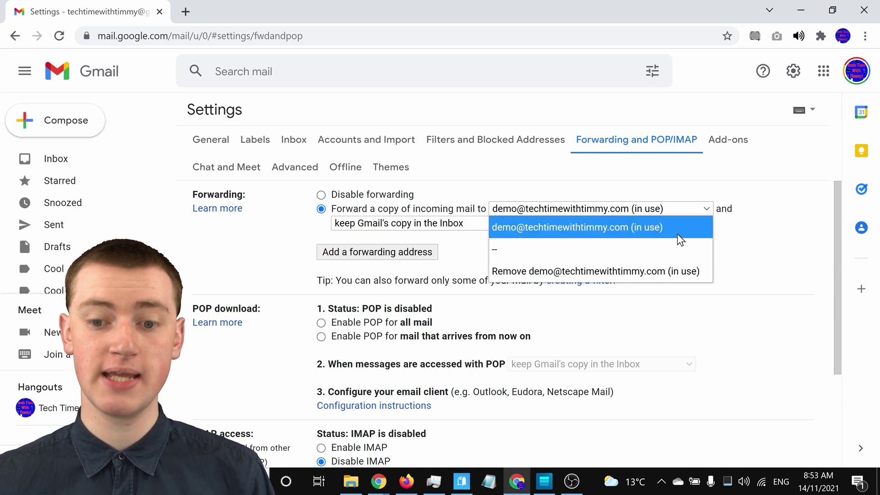
click(671, 229)
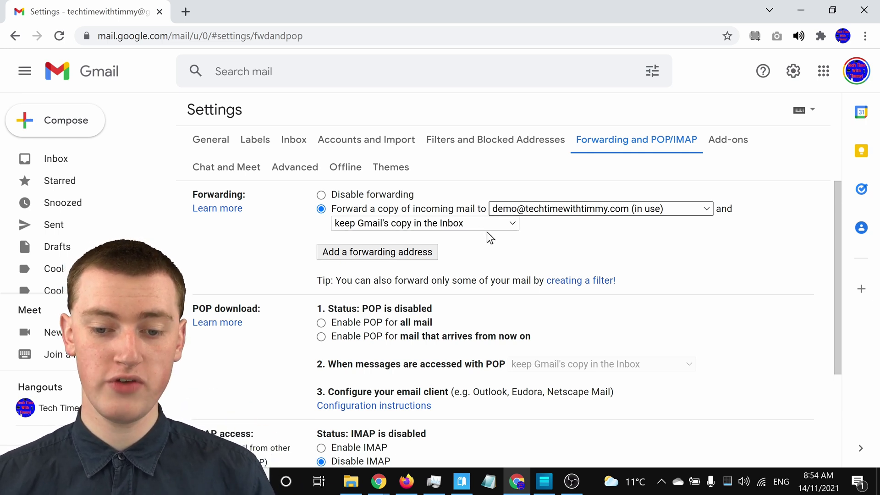
click(489, 224)
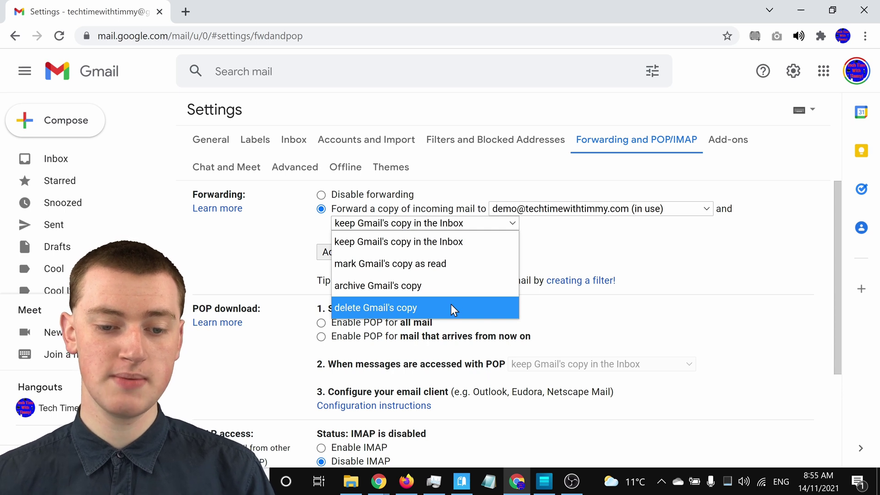
Step: Choose 'keep Gmail's copy in the Inbox' for forwarded mail
click(439, 242)
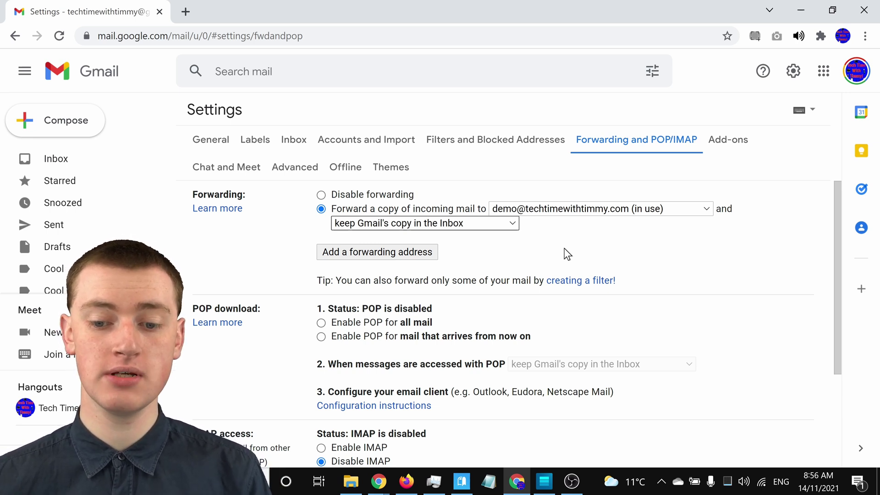
Step: Save the forwarding configuration with Save Changes at the bottom of the page
scroll(724, 260, down, 3)
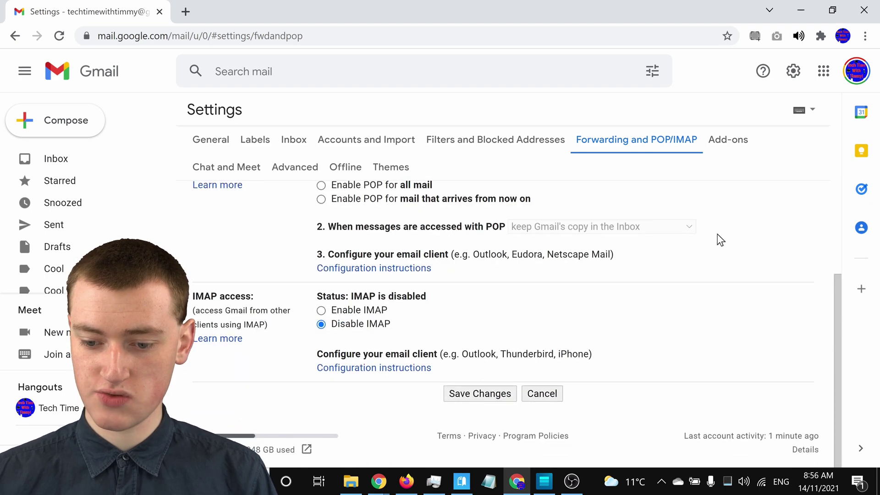
click(477, 395)
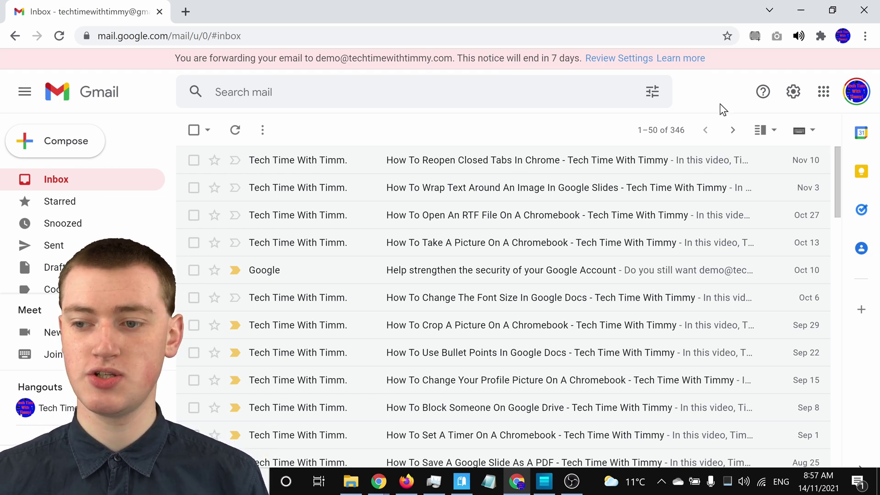
Step: Open the Quick settings panel from the inbox's gear icon
click(790, 91)
Step: Switch Forwarding and POP/IMAP to 'Disable forwarding' and save the changes
click(727, 174)
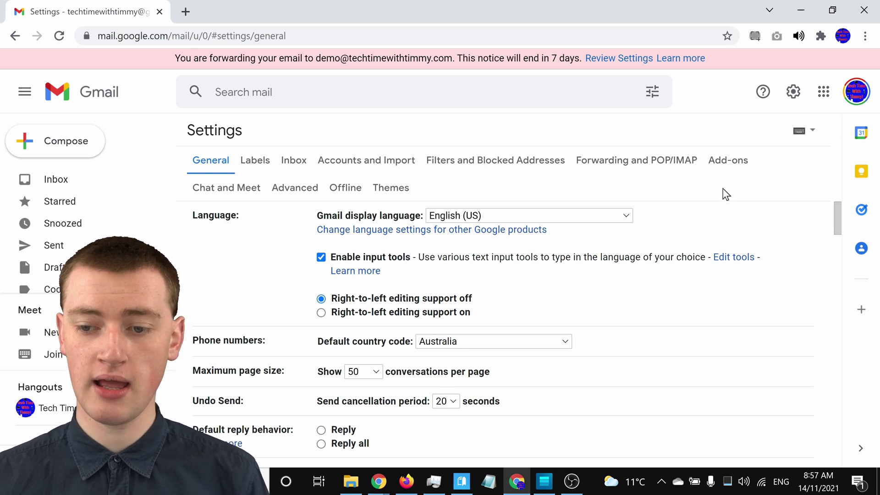
click(656, 162)
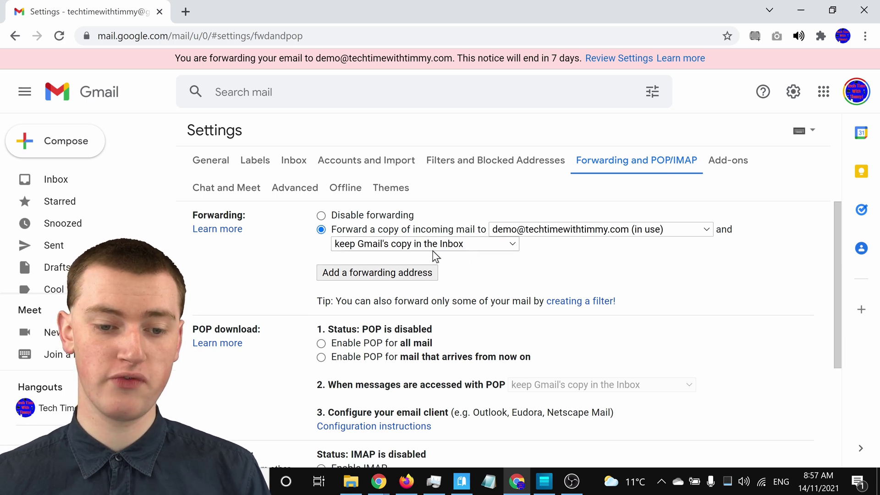
click(322, 216)
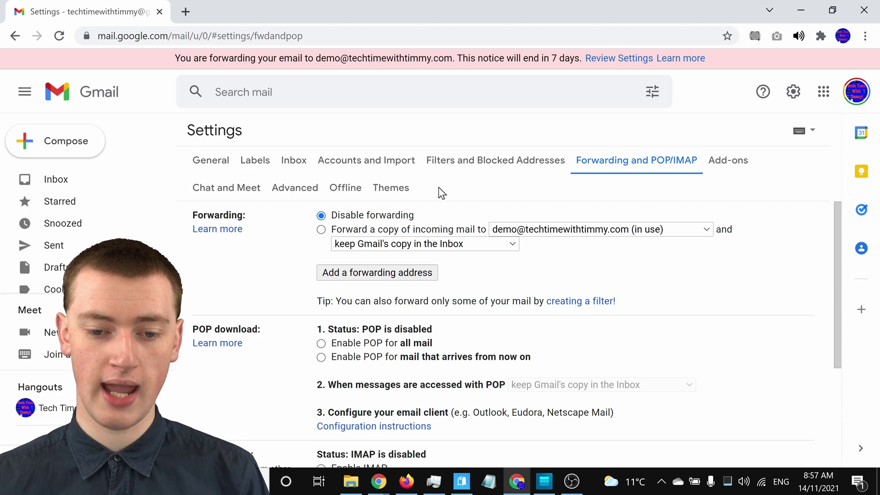
scroll(490, 316, down, 3)
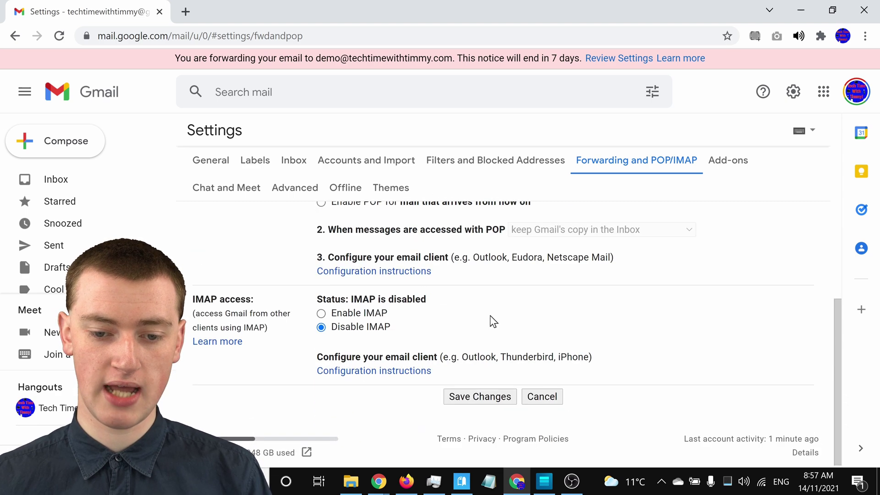
click(498, 393)
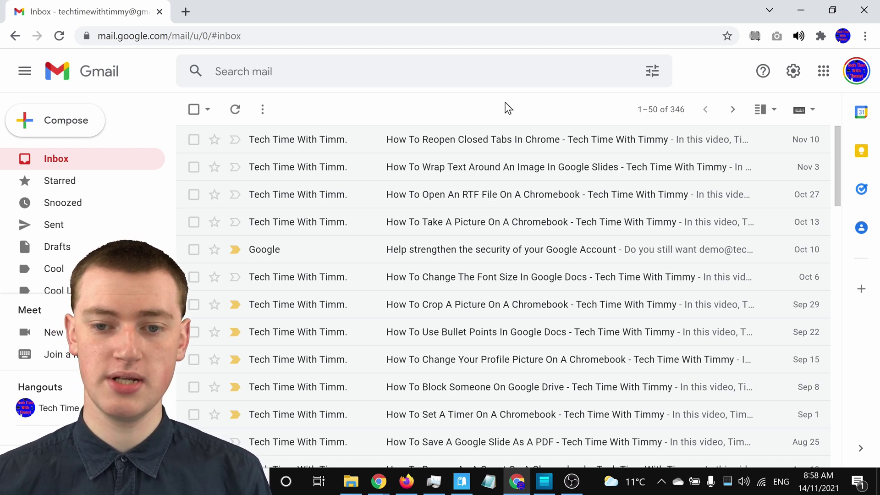
Step: Remove the verified address from the forwarding address dropdown and confirm with OK
click(793, 71)
click(746, 142)
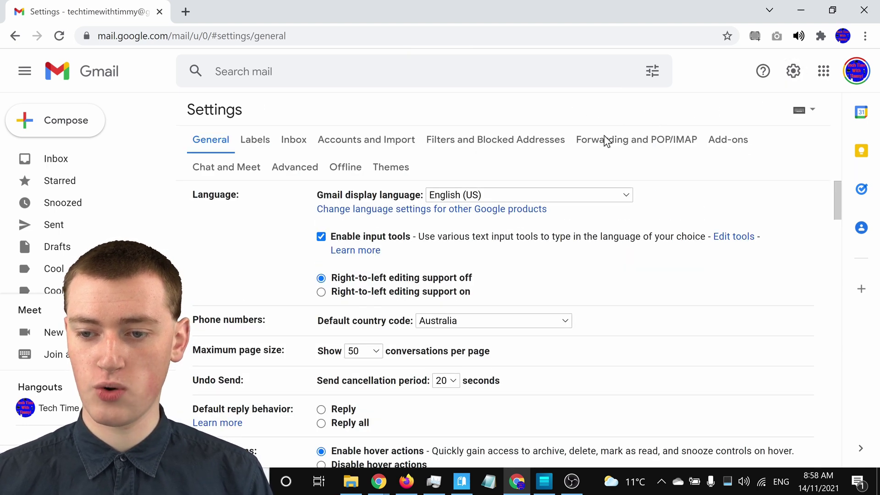
click(605, 138)
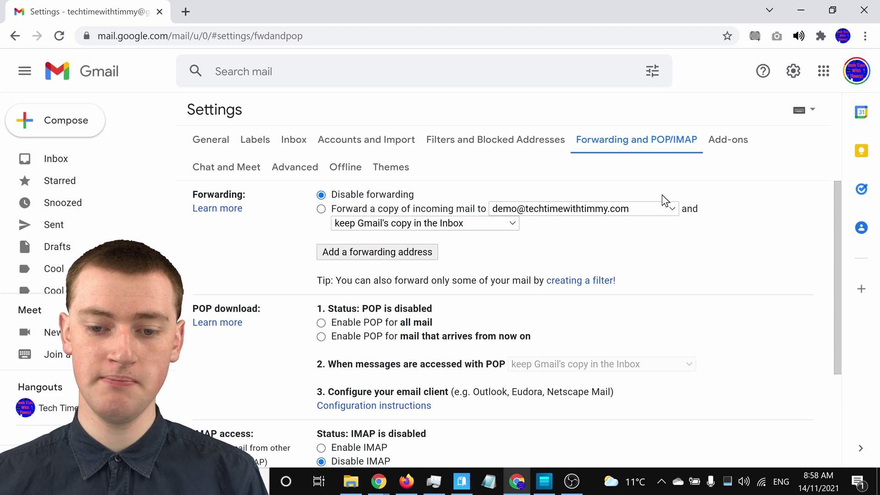
scroll(692, 218, down, 1)
scroll(685, 206, up, 1)
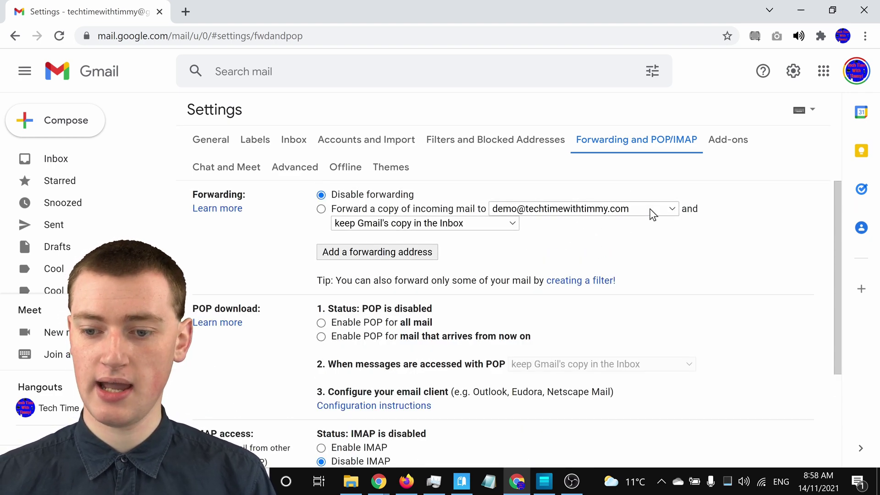
click(669, 212)
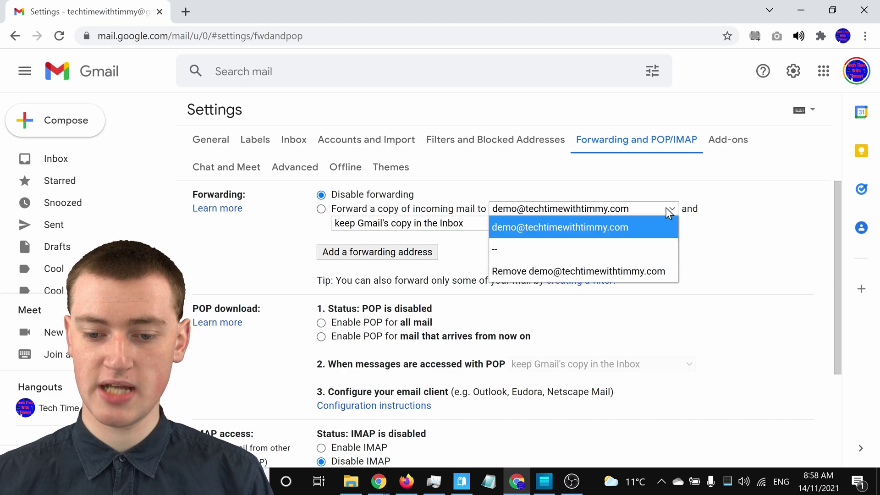
click(656, 269)
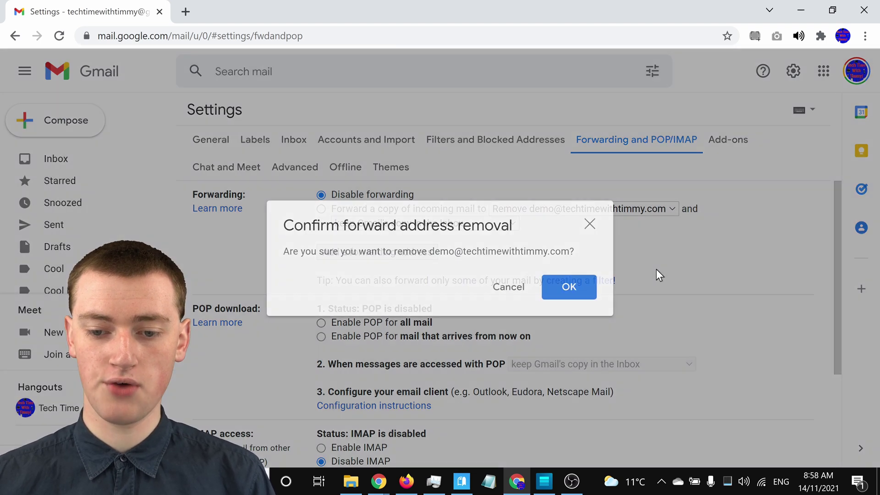
click(574, 289)
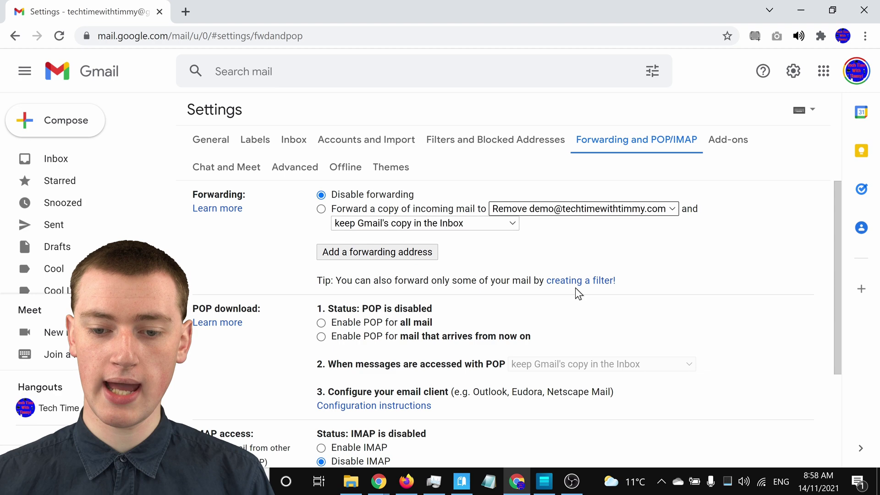